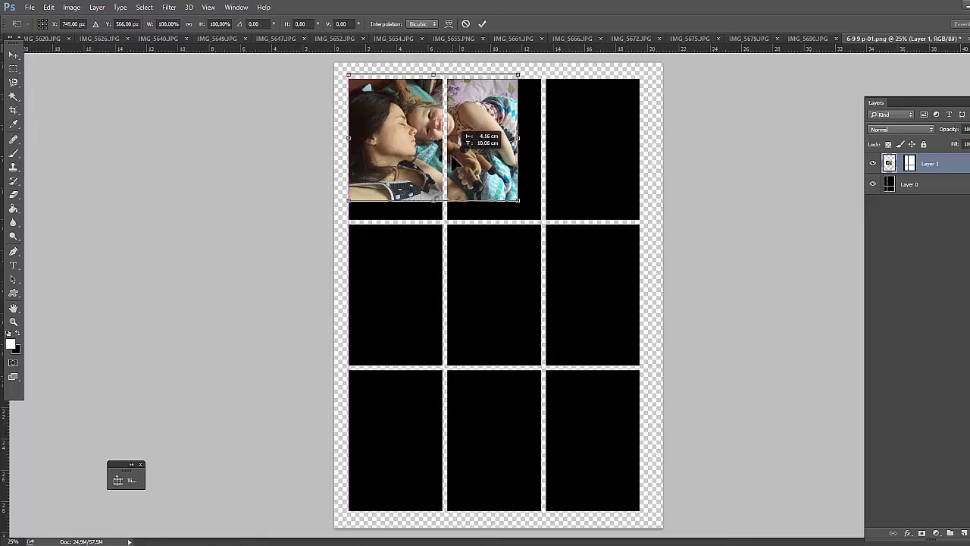
Rotate the mother-and-child photo 90°, scale it to about 84%, and fit it over the template's top-left cell.
left_click_drag(459, 144, 467, 148)
left_click_drag(531, 78, 488, 220)
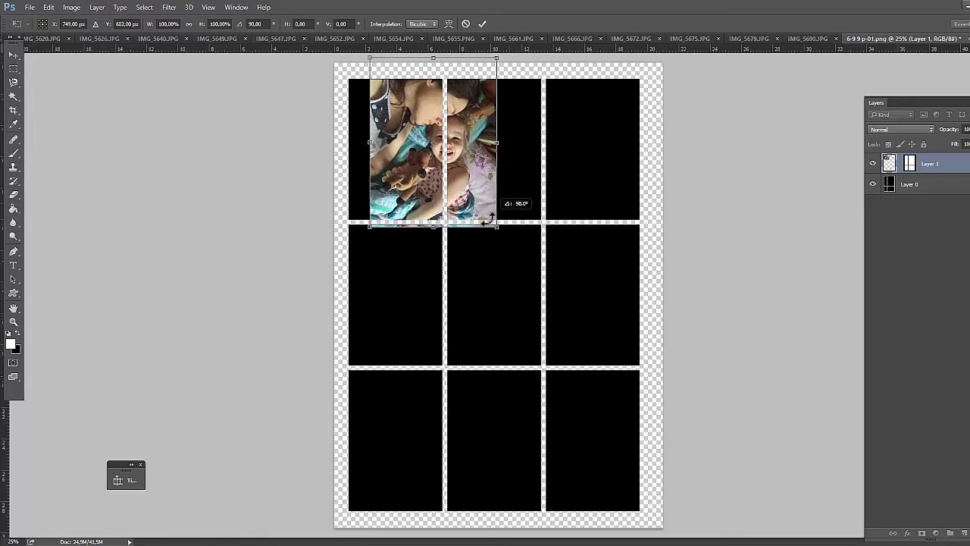
left_click_drag(477, 169, 457, 191)
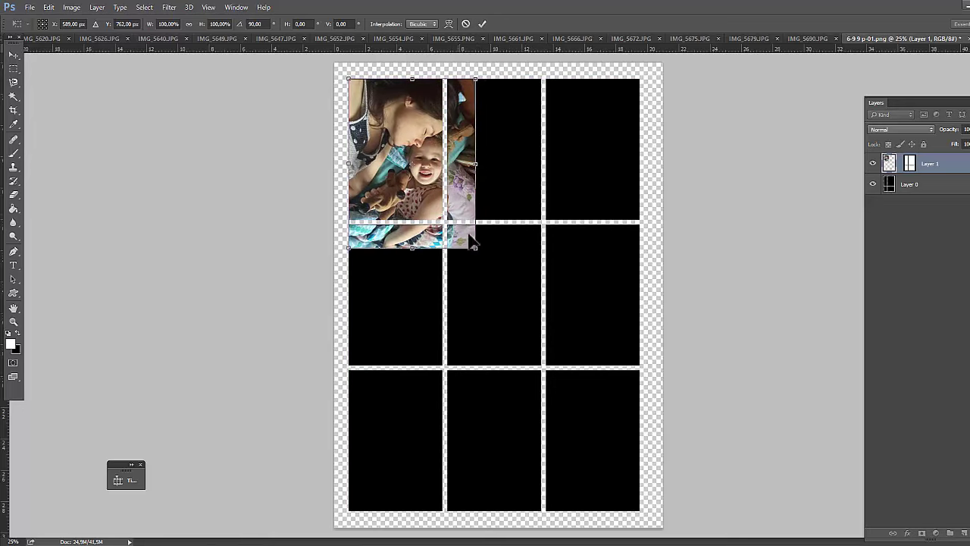
left_click_drag(471, 246, 441, 195)
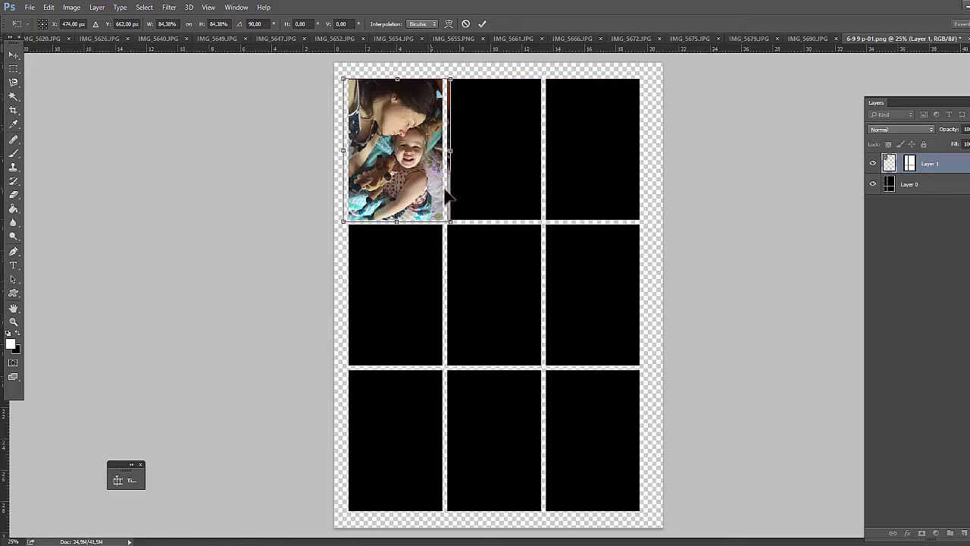
key("Return")
Copy the whole plant photo from IMG_5272.JPG and paste it into 6-9 9 p-01.png as a new layer.
key("ctrl+plus")
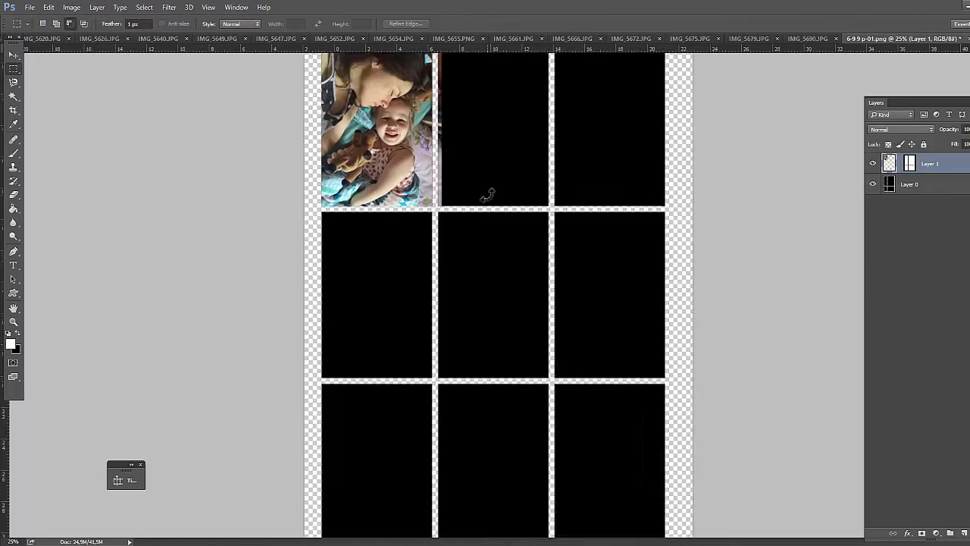
left_click_drag(492, 191, 501, 317)
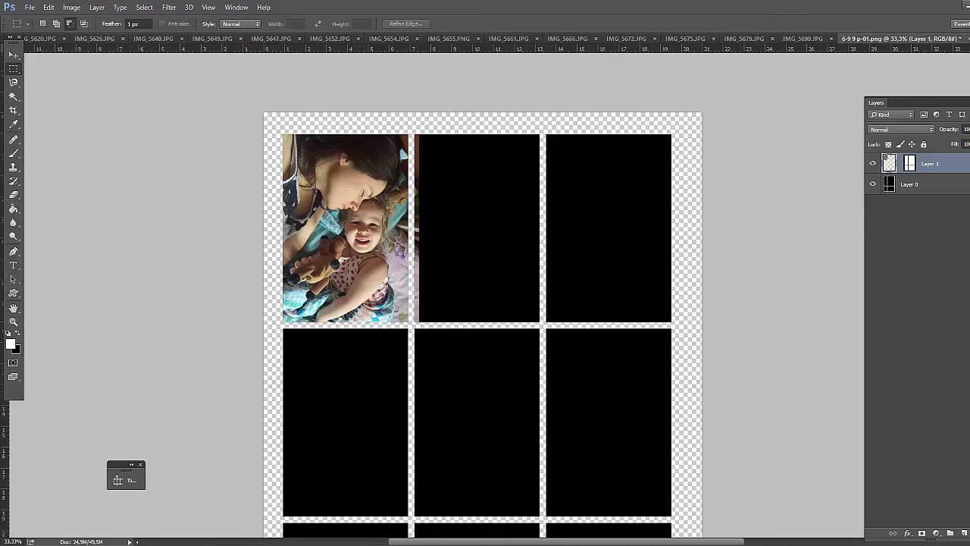
left_click(962, 38)
left_click(932, 140)
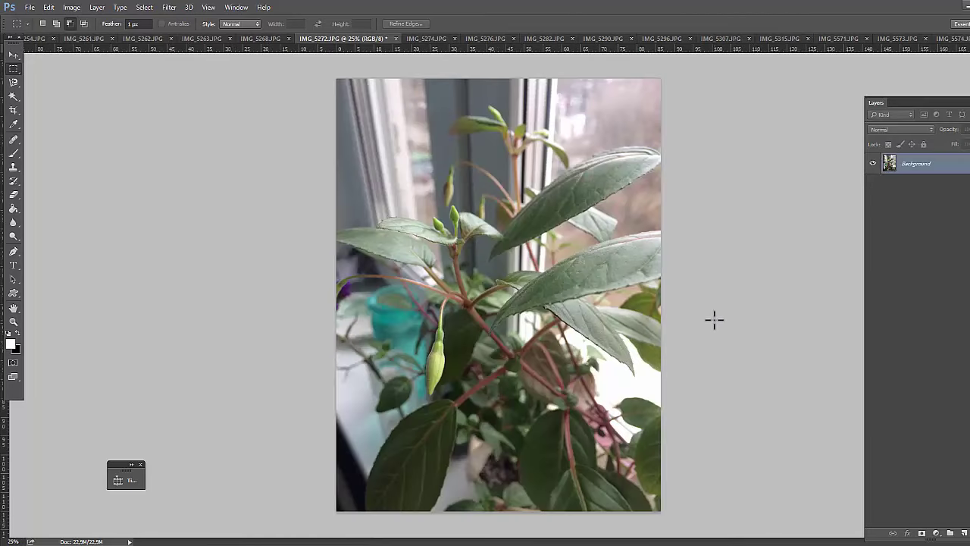
key("ctrl+a")
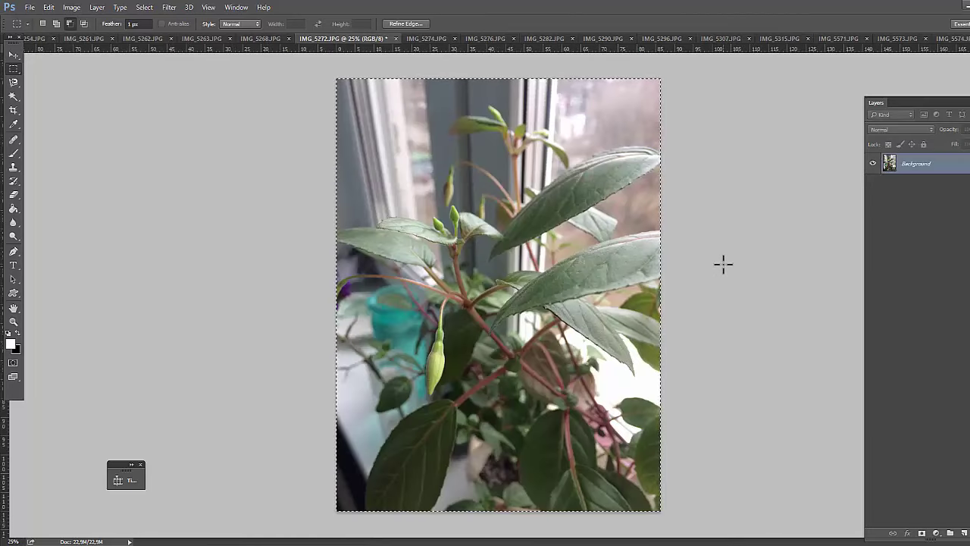
left_click(963, 38)
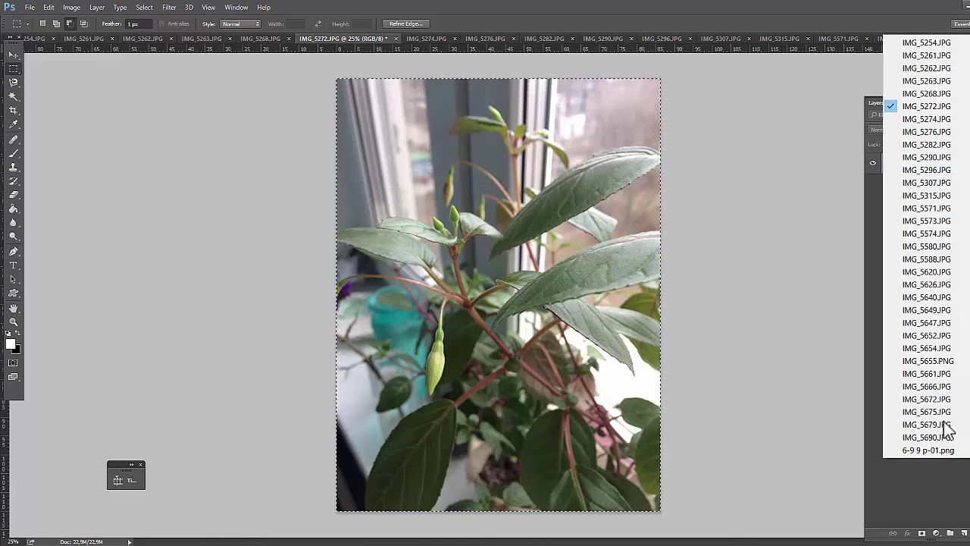
left_click(933, 450)
key("ctrl+v")
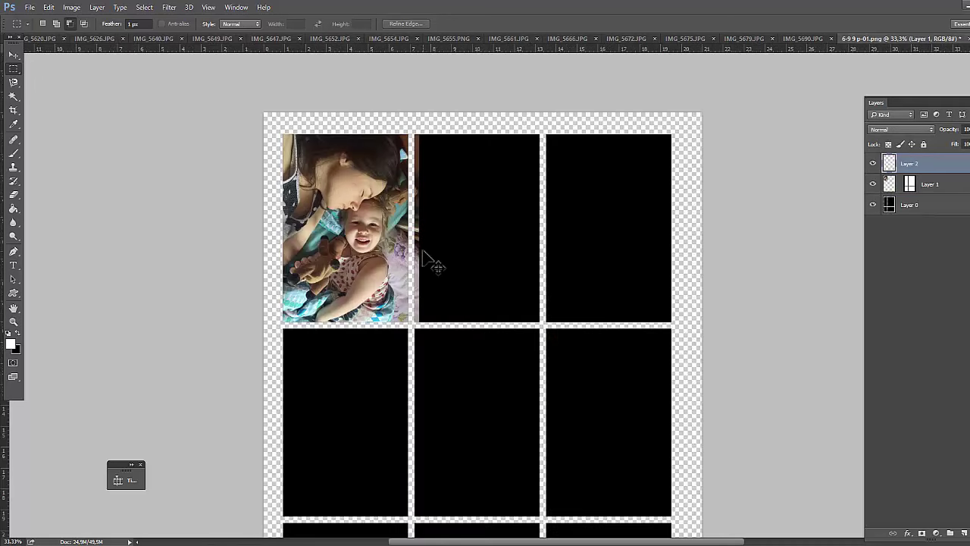
Mask the pasted plant photo to the cell shapes of Layer 0, unlink the mask, and target the photo itself.
left_click(890, 206, "ctrl")
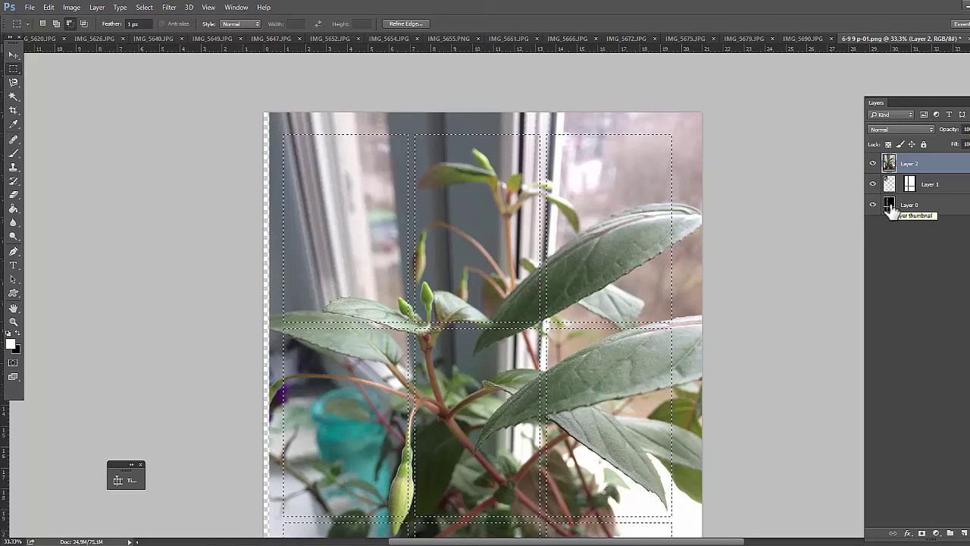
left_click(921, 533)
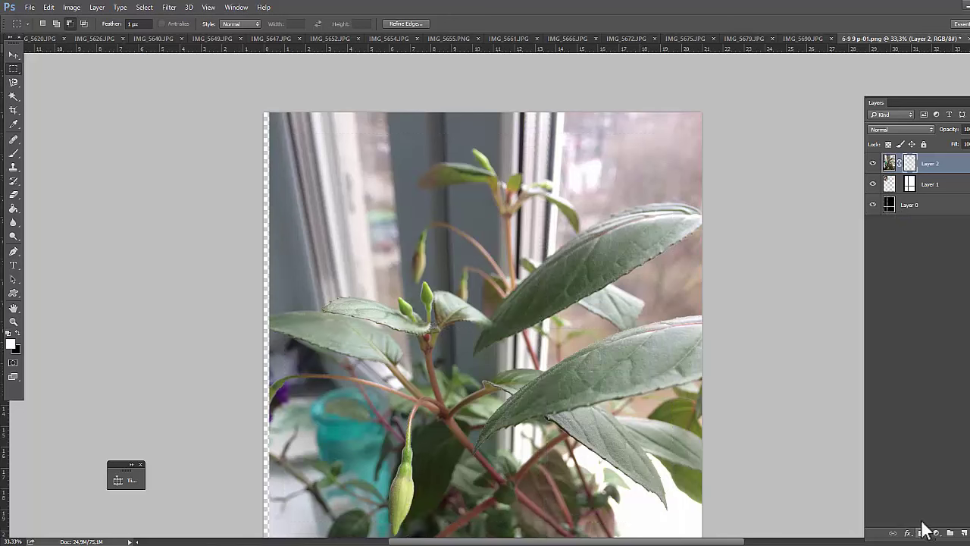
left_click(890, 164)
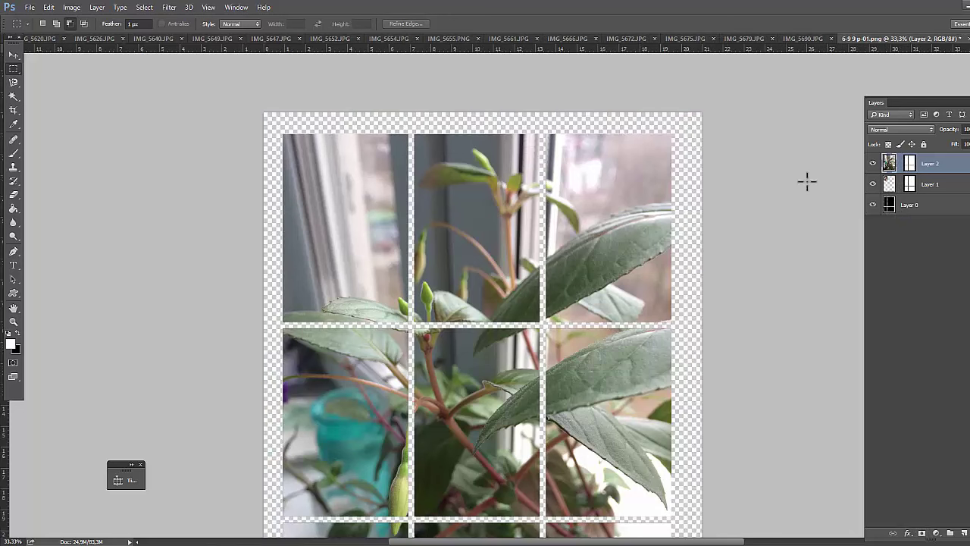
Scale the plant photo with Free Transform to about 42% and position it to fill the top row's middle cell.
right_click(403, 241)
left_click(507, 354)
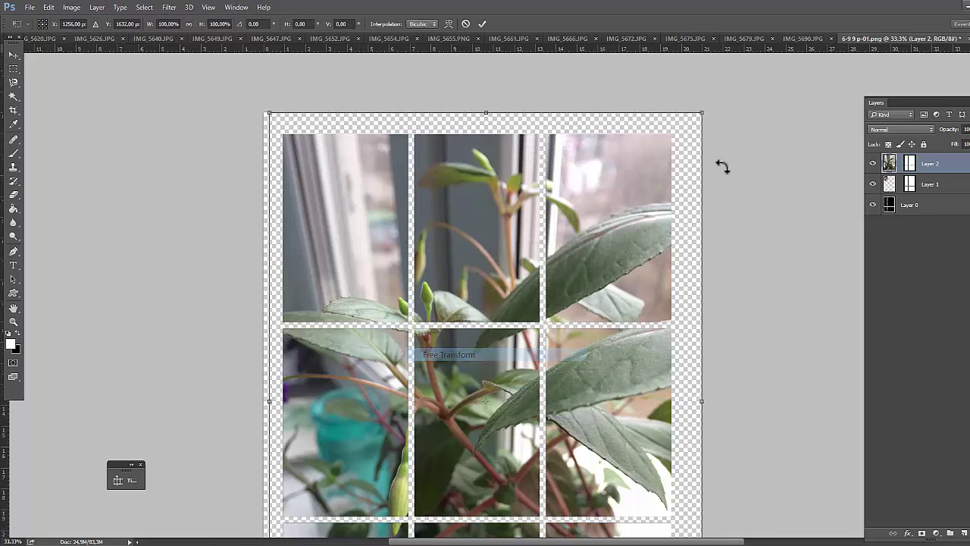
left_click_drag(700, 111, 516, 357)
left_click_drag(433, 477, 573, 229)
left_click_drag(657, 443, 570, 325)
left_click_drag(528, 289, 514, 286)
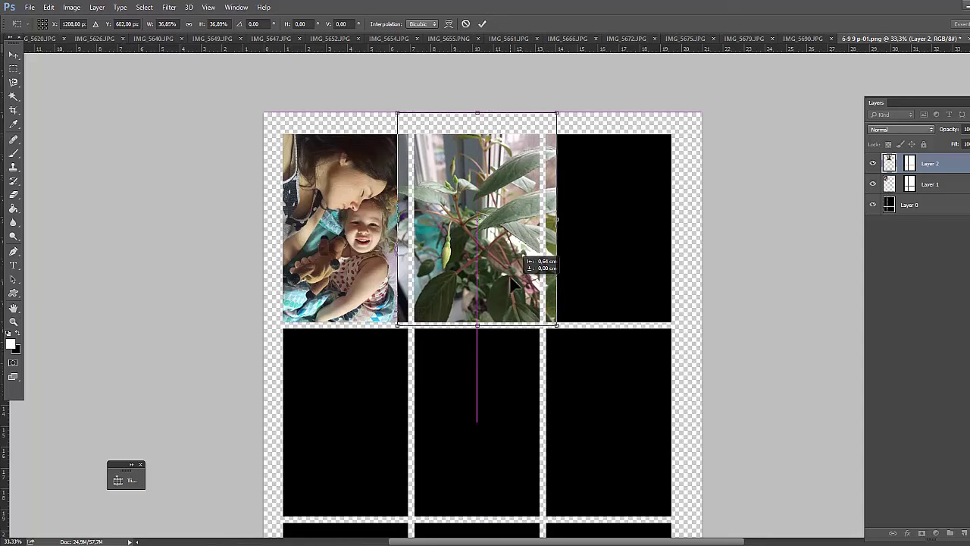
left_click_drag(562, 116, 589, 91)
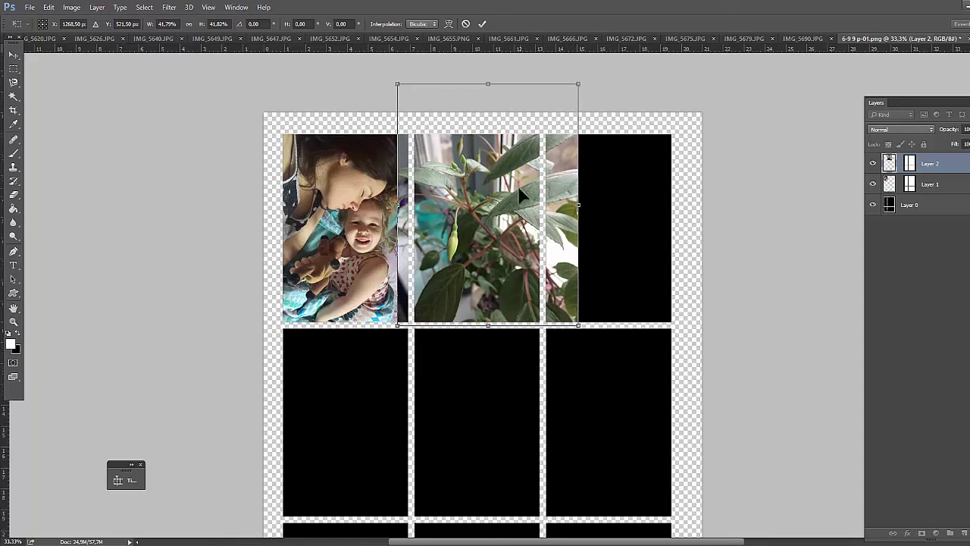
key("m")
key("Return")
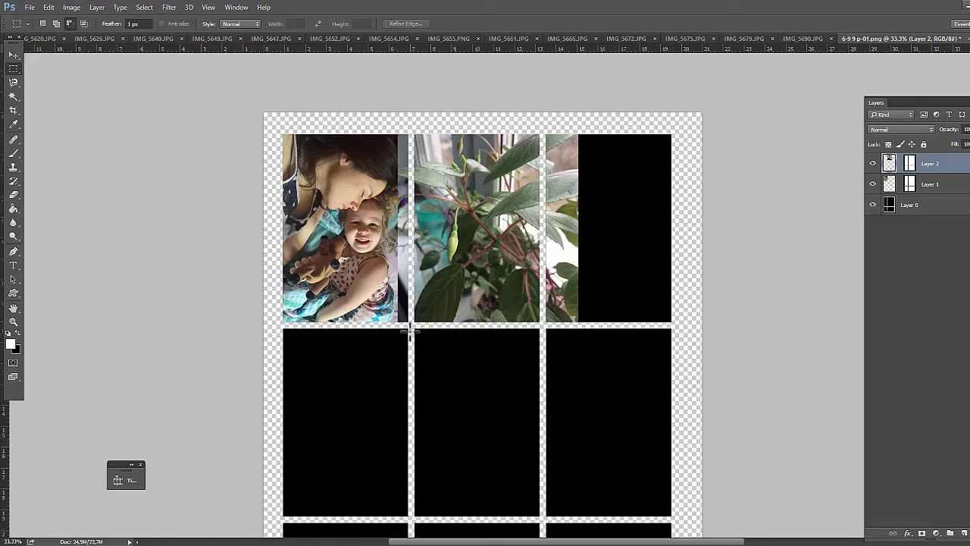
Delete the strip of the plant photo that overlaps the top-left cell and clear the selection.
left_click_drag(410, 325, 386, 118)
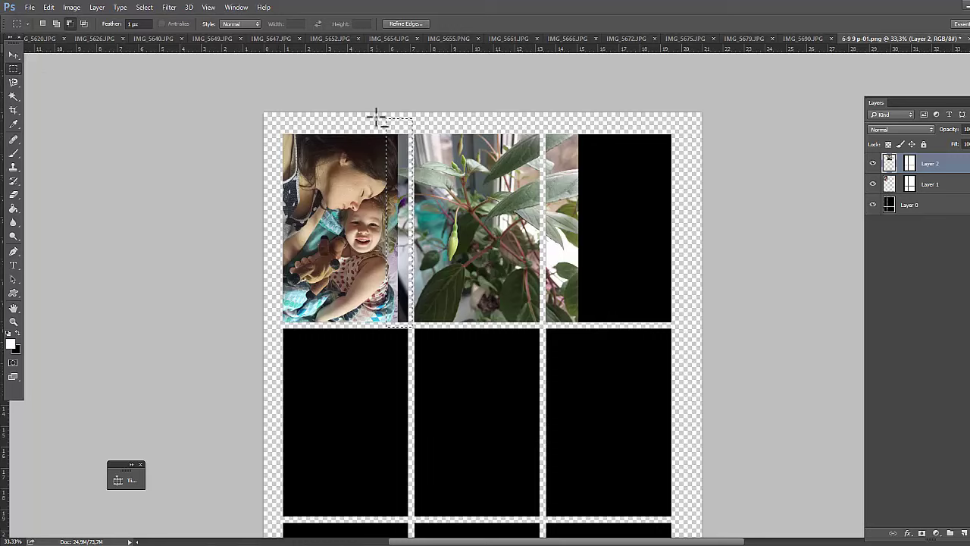
key("Delete")
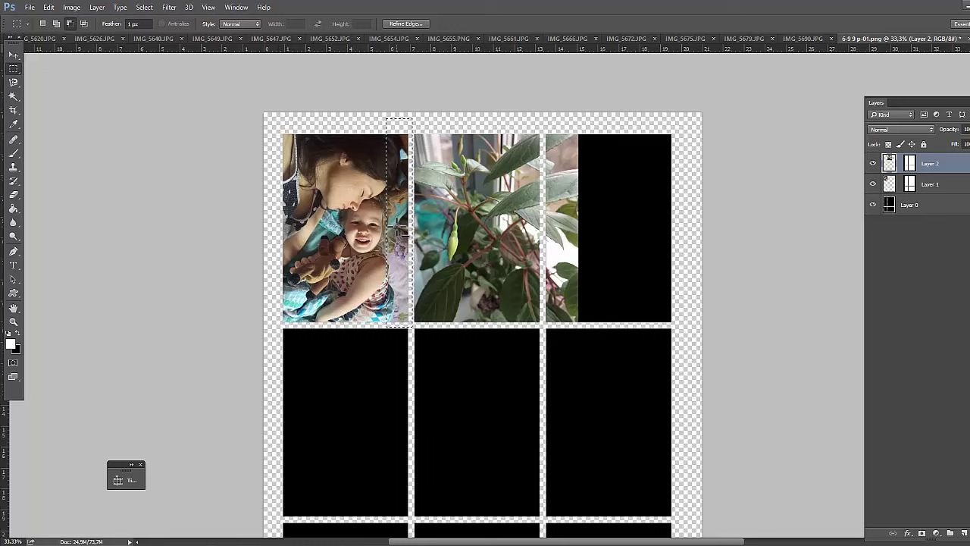
key("ctrl+d")
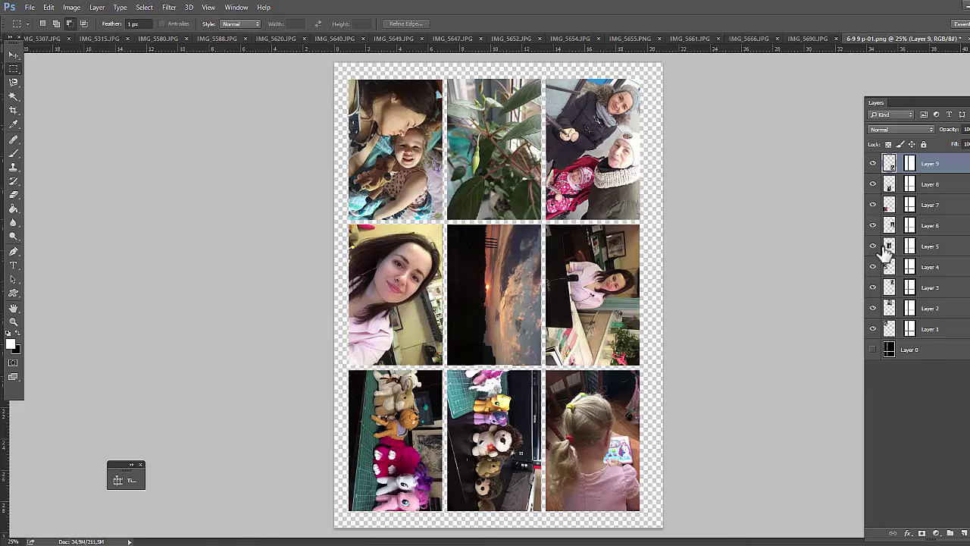
left_click(888, 225)
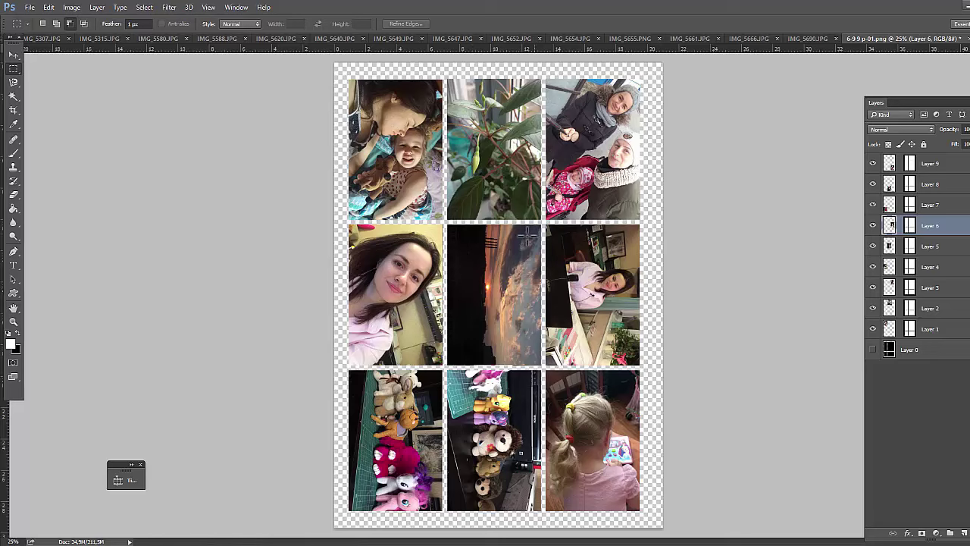
left_click(56, 23)
key("alt")
left_click(891, 276)
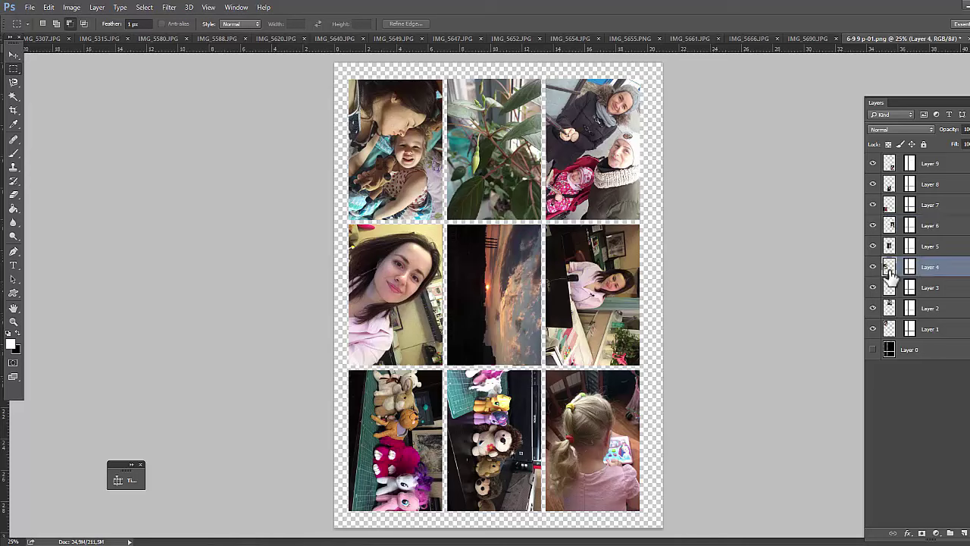
key("ctrl+l")
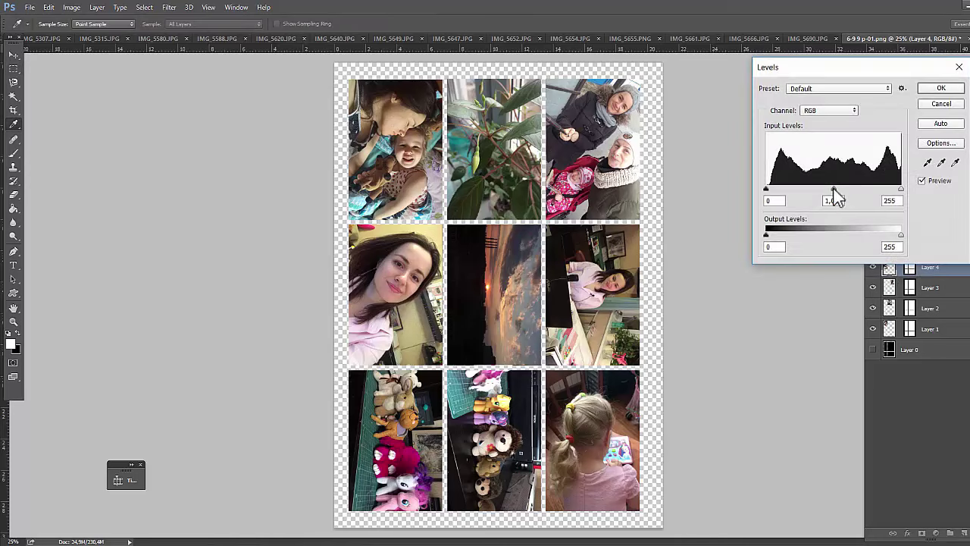
left_click(829, 189)
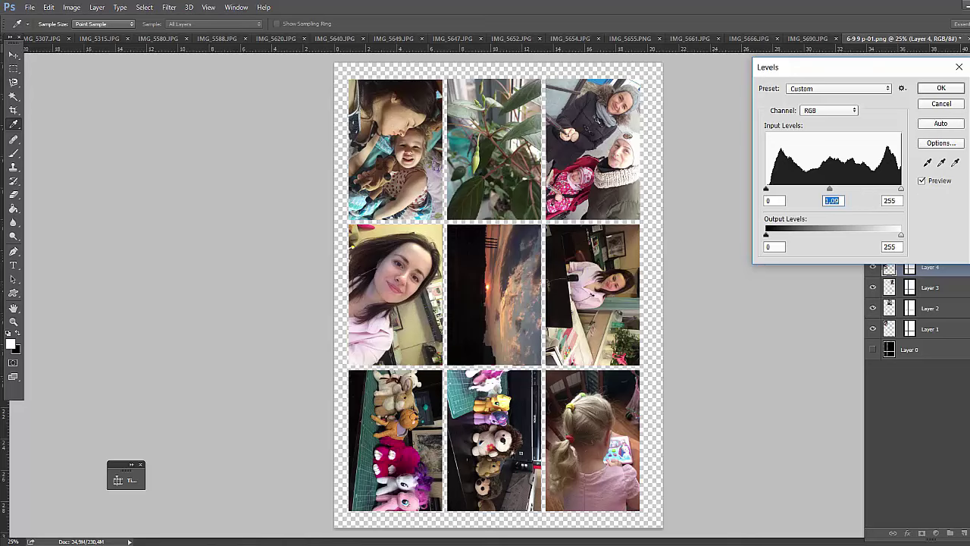
left_click(950, 106)
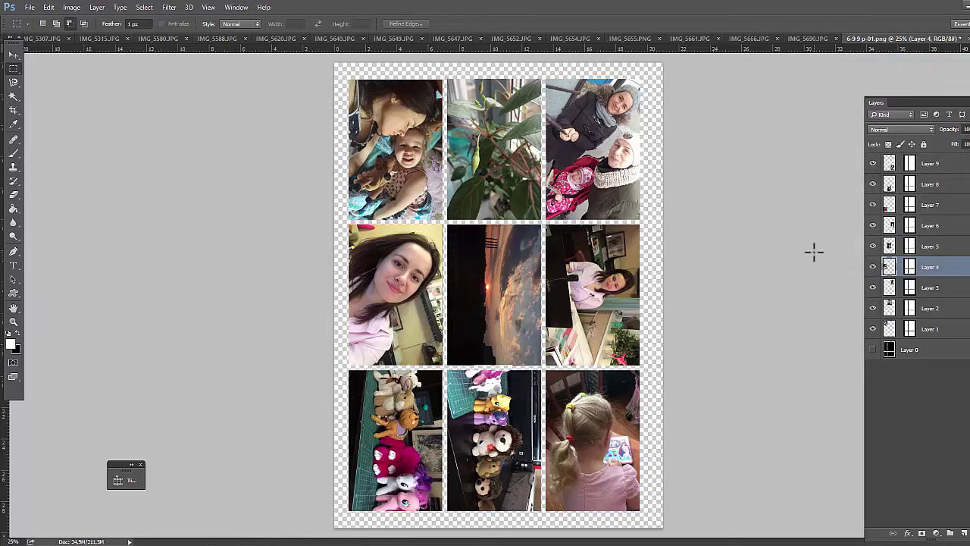
Merge the nine photo layers, Layer 1 through Layer 9, into a single layer.
left_click(885, 165)
left_click(888, 330, "shift")
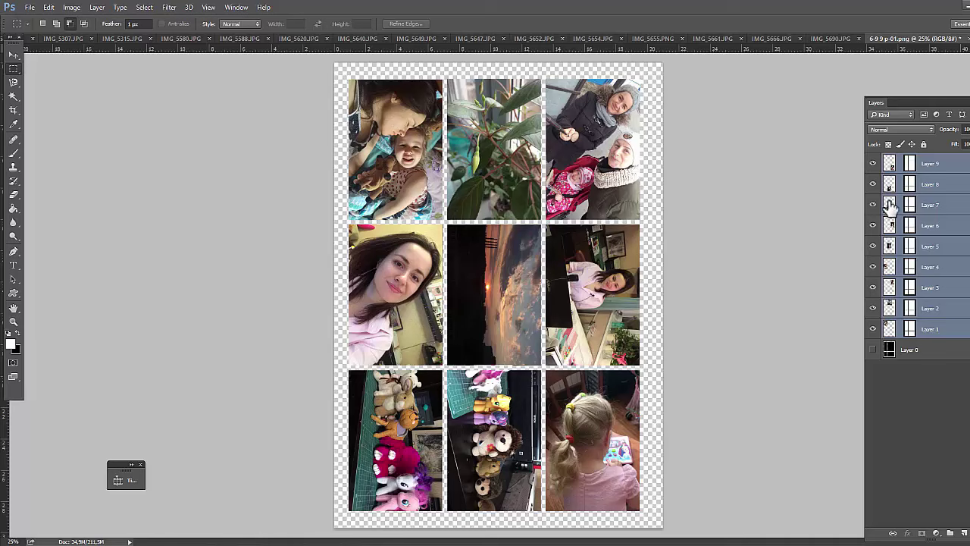
left_click(967, 103)
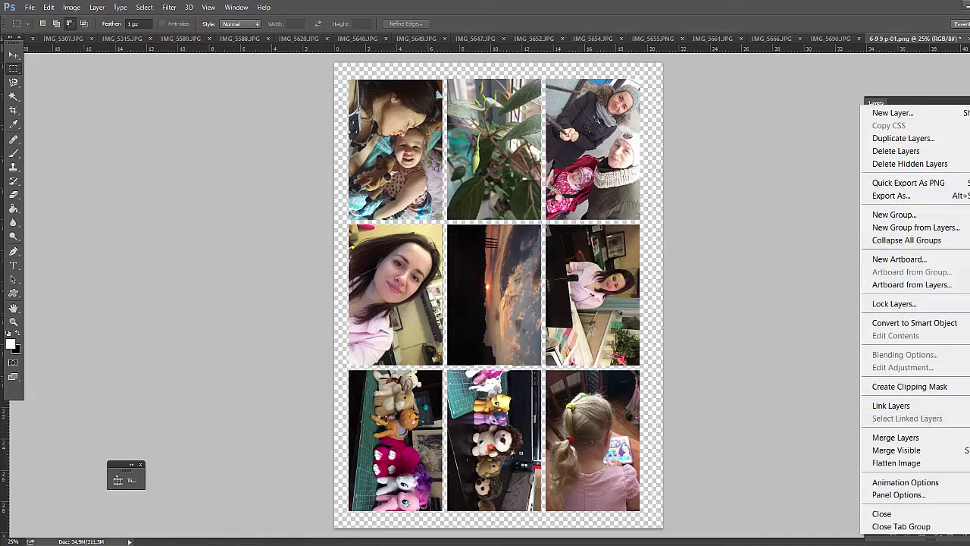
left_click(895, 438)
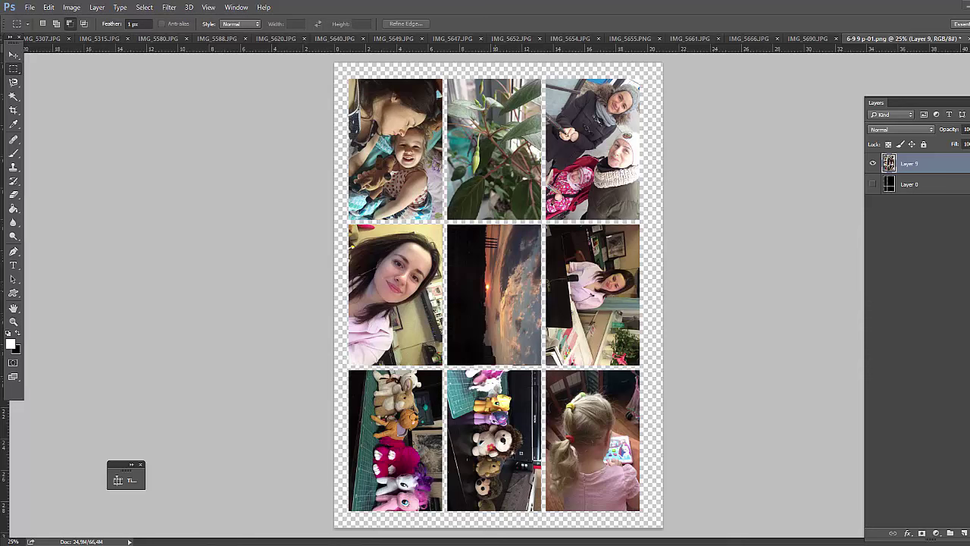
Brighten the merged photo layer with Curves, raising the RGB midpoint to about input 116, output 150.
key("ctrl+m")
left_click_drag(767, 412, 764, 388)
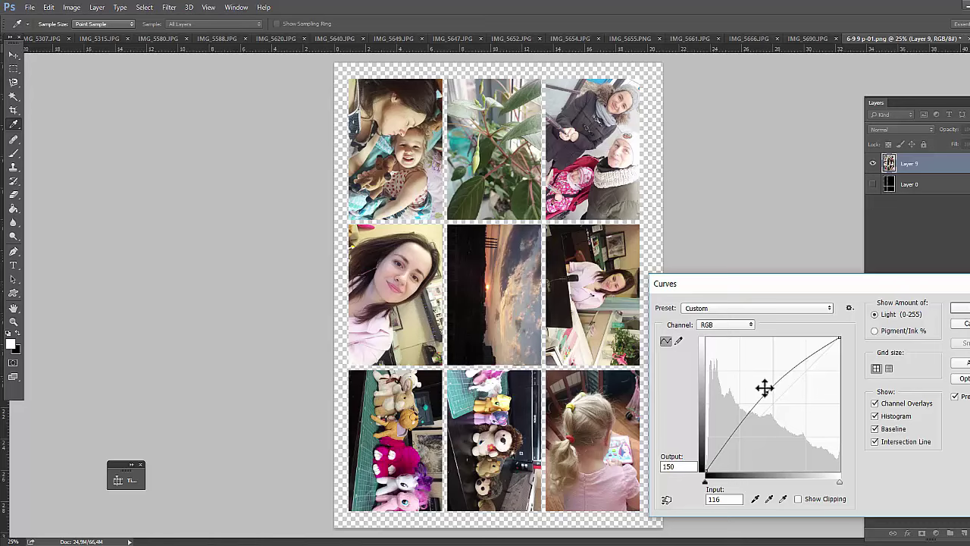
left_click(967, 309)
key("m")
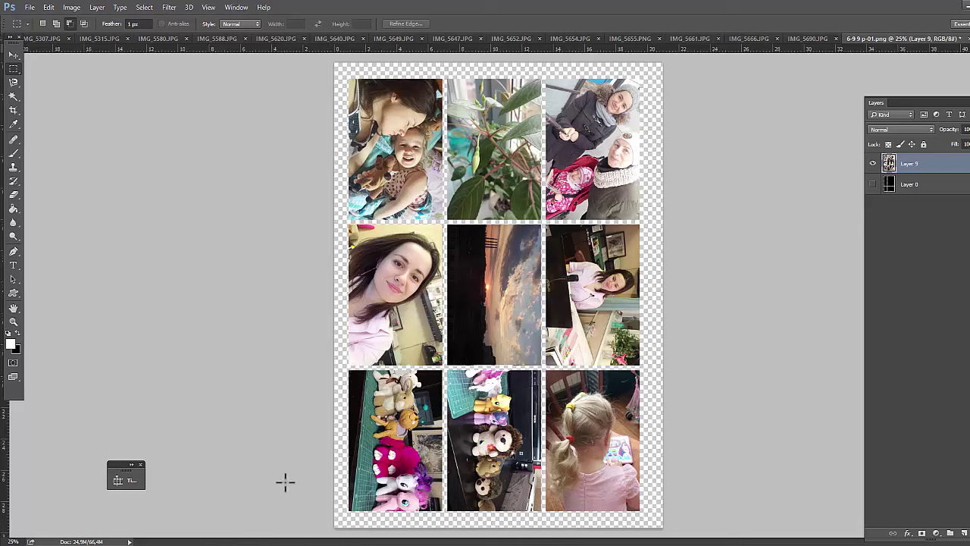
Brighten the merged photos further with a second Curves adjustment at RGB input 113, output 160.
key("ctrl+m")
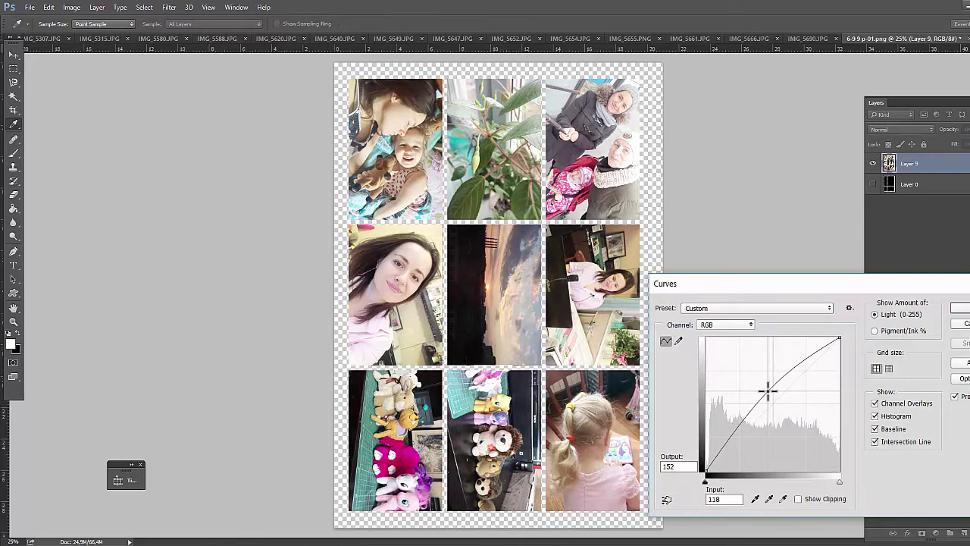
left_click_drag(767, 390, 765, 388)
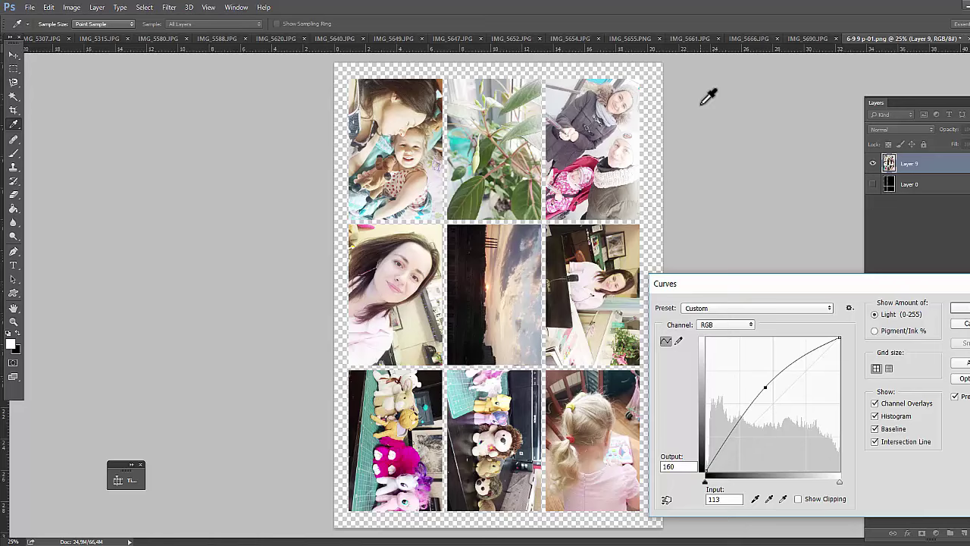
left_click(963, 307)
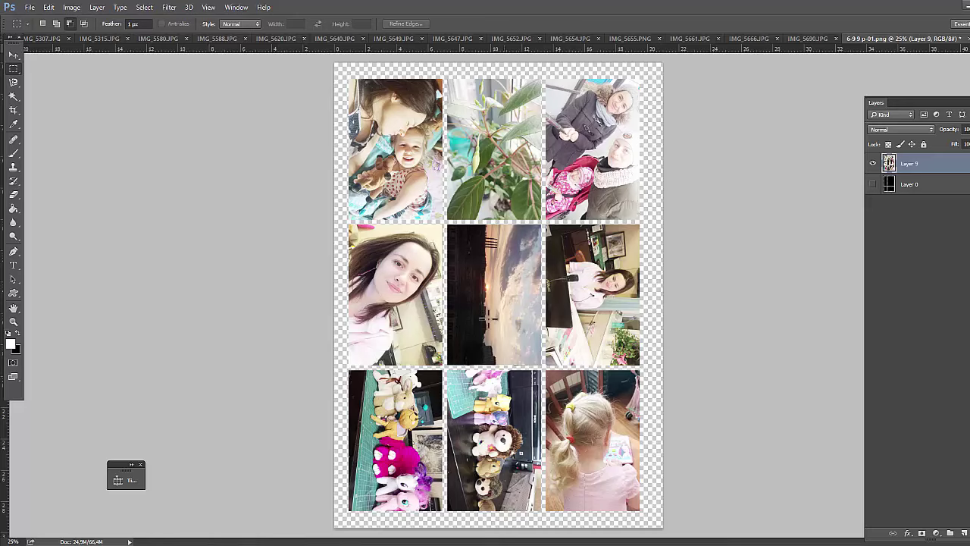
Make the black Layer 0 template visible, temporarily hiding the merged photo layer to show the empty grid.
left_click(872, 164)
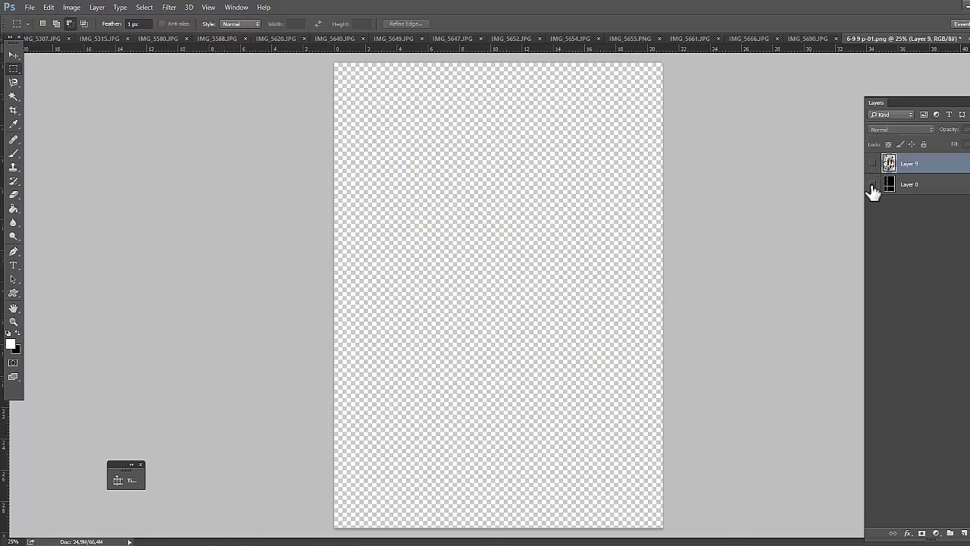
left_click(874, 185)
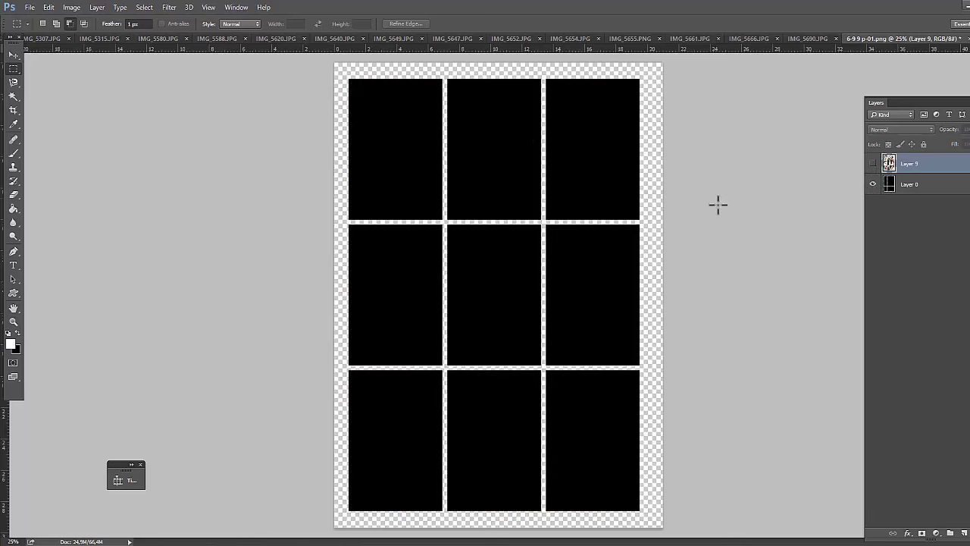
left_click(872, 164)
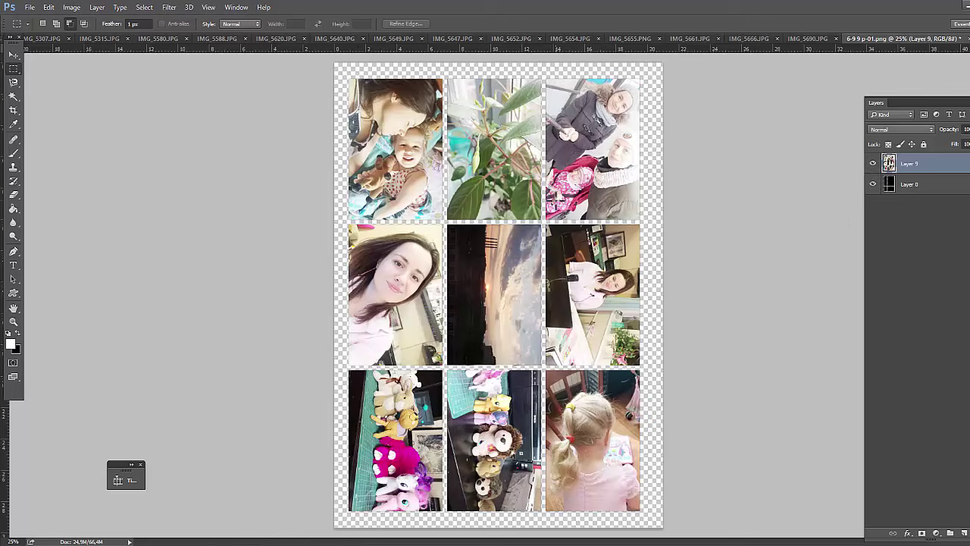